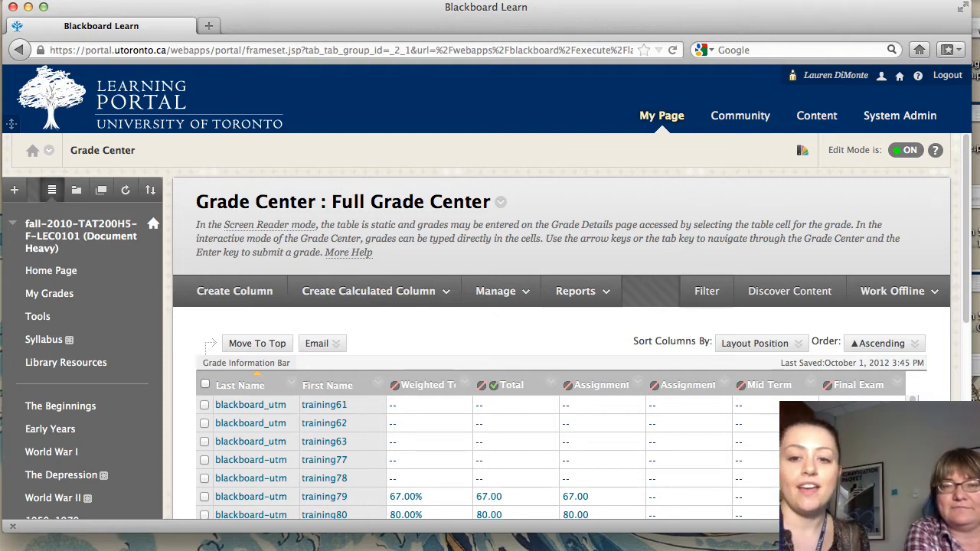
- Open the Grade Center's offline download form and choose Full Grade Center as the data to download
left_click(928, 299)
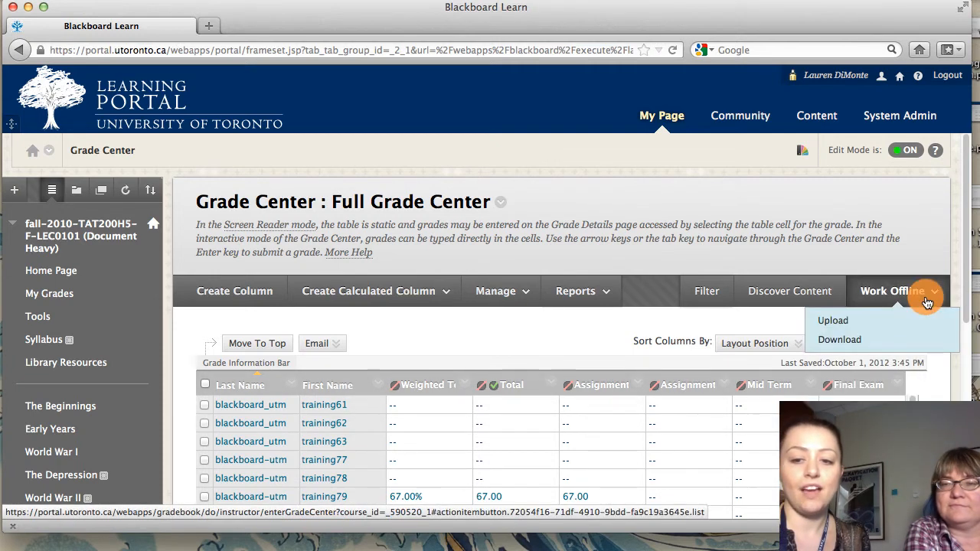
left_click(887, 337)
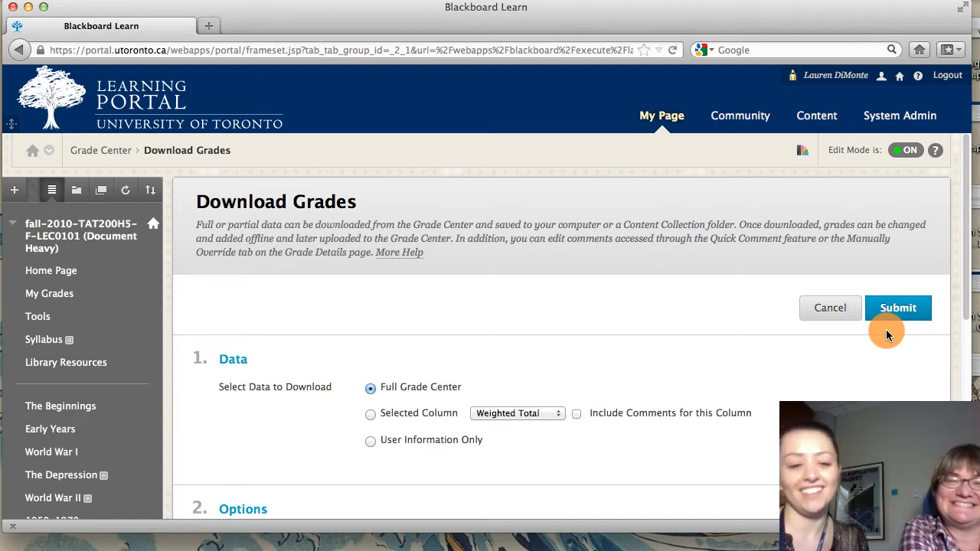
scroll(875, 362, "down", 3)
scroll(874, 362, "down", 1)
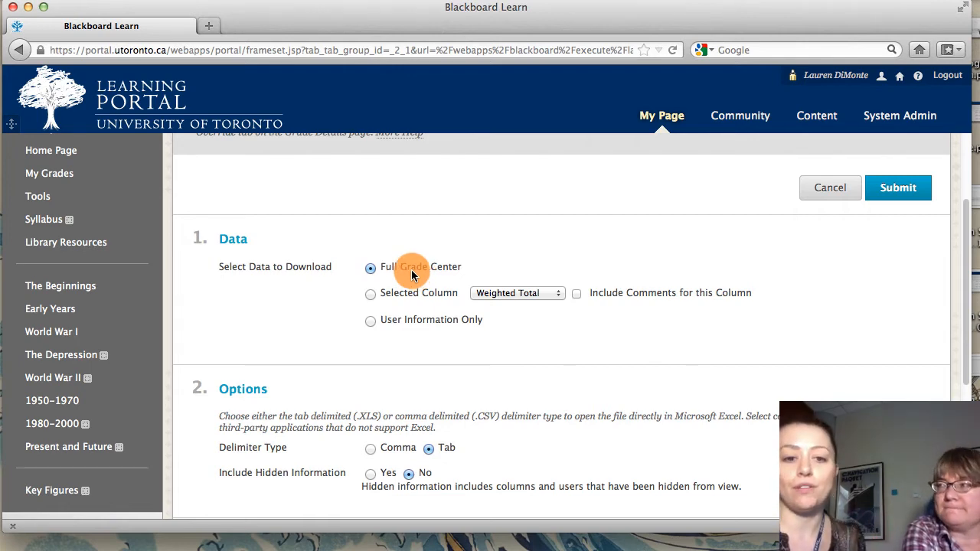
left_click(370, 294)
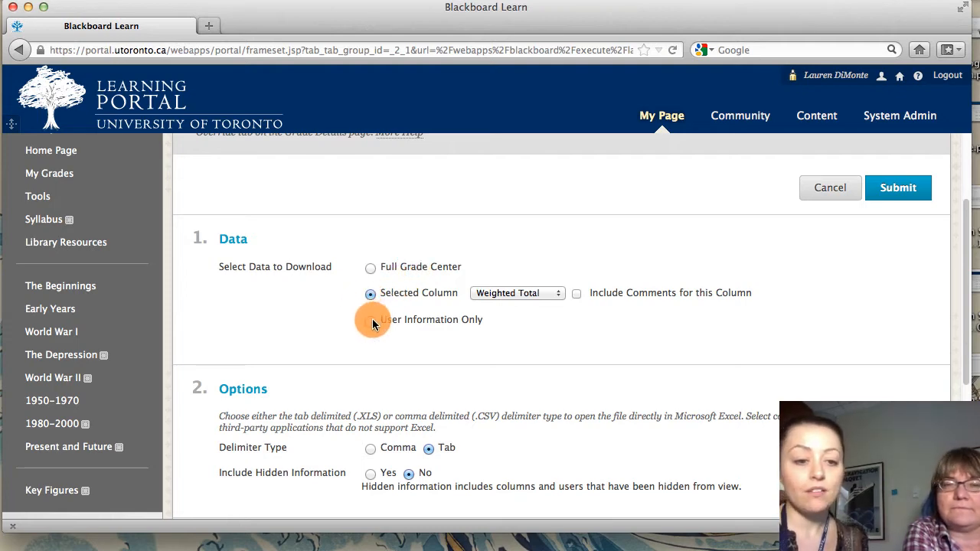
left_click(371, 321)
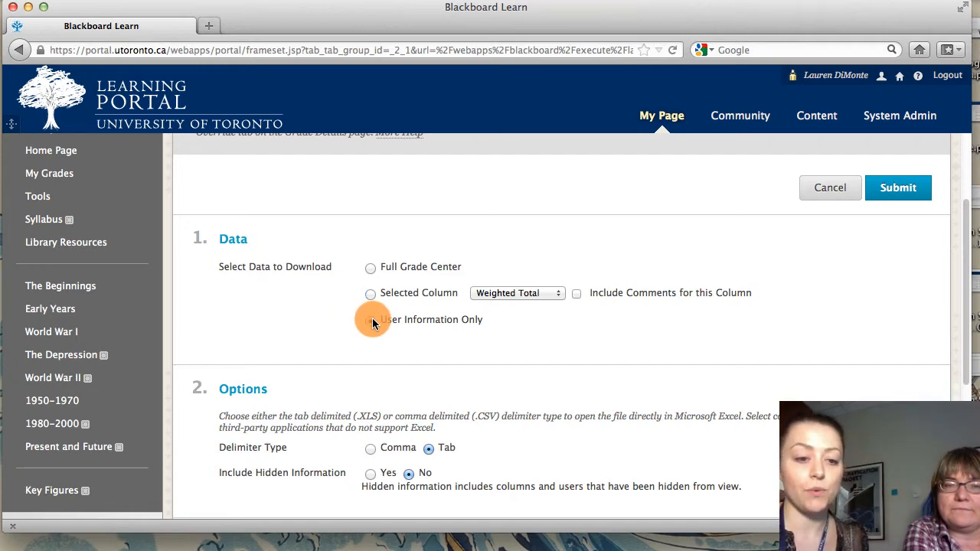
left_click(371, 267)
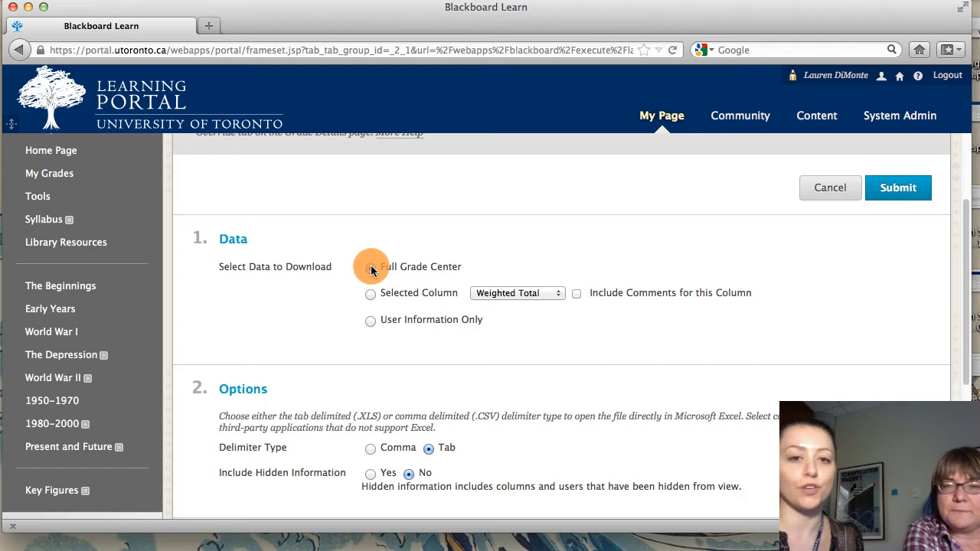
- Submit the tab-delimited download request for My Computer and open the generated .xls grade file in Microsoft Excel
scroll(581, 317, "down", 5)
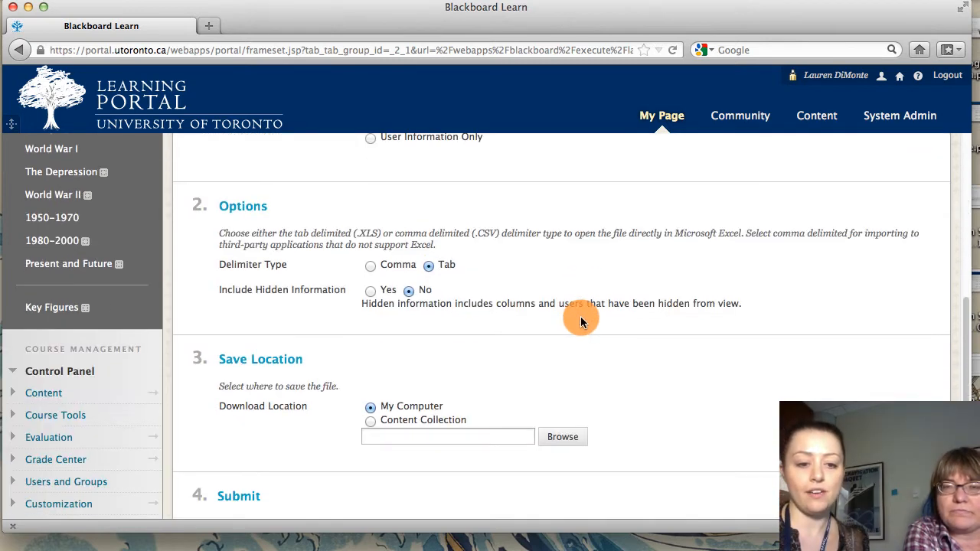
left_click(920, 484)
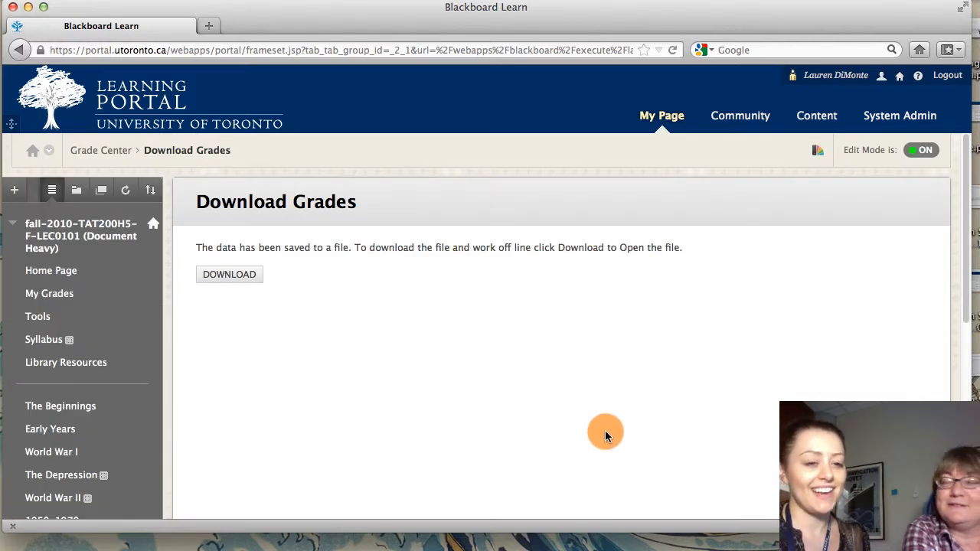
left_click(221, 286)
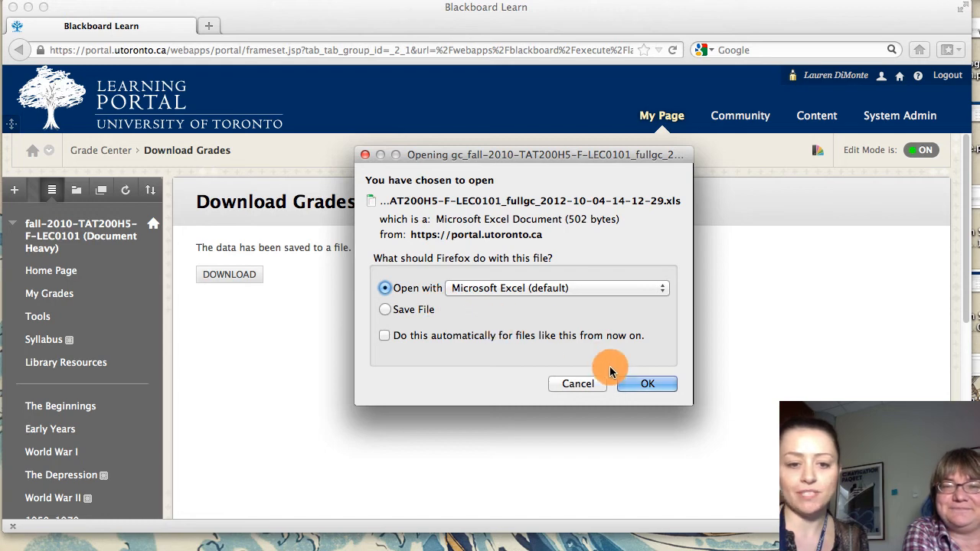
left_click(643, 384)
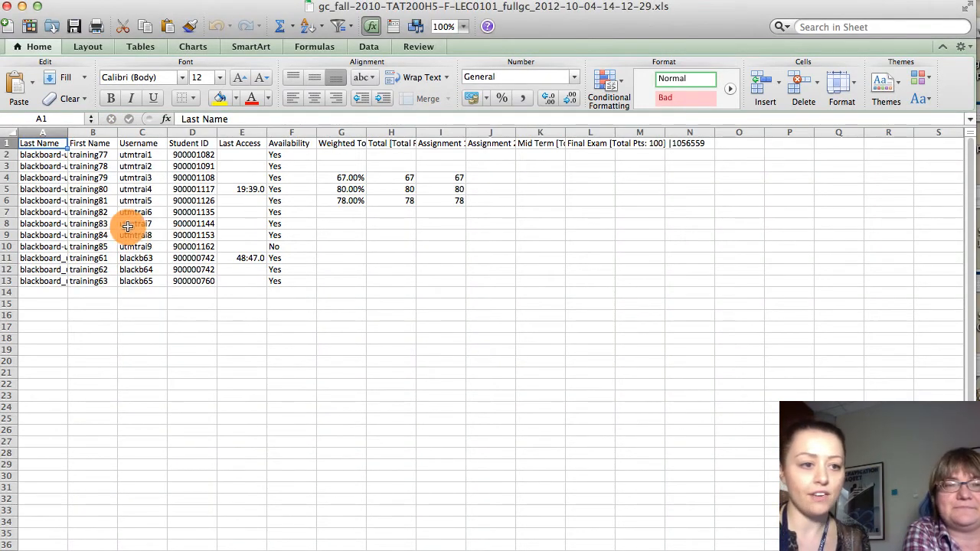
- Widen the Last Name, First Name, Username, Assignment 1, Assignment 2, Mid Term and Final Exam columns
left_click_drag(67, 134, 212, 132)
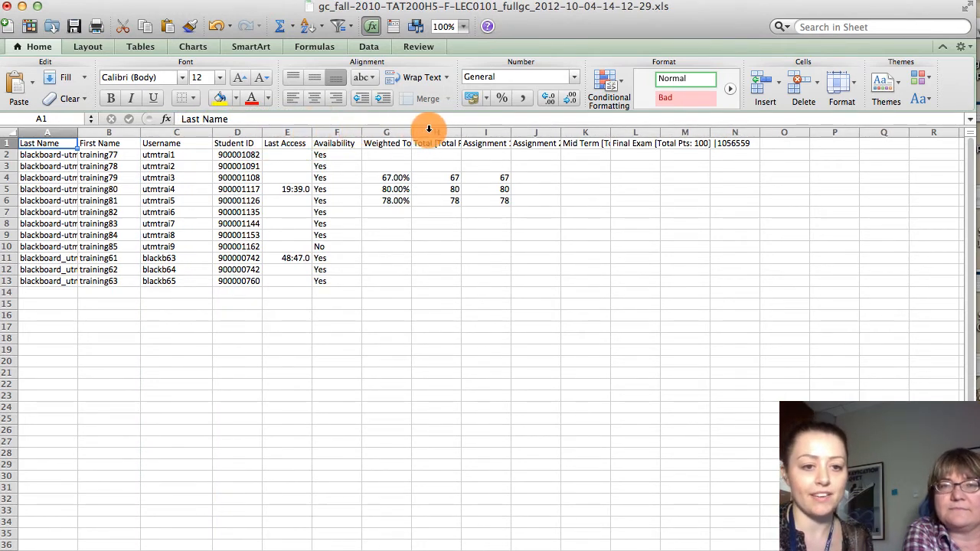
left_click_drag(510, 133, 617, 128)
left_click_drag(715, 132, 759, 117)
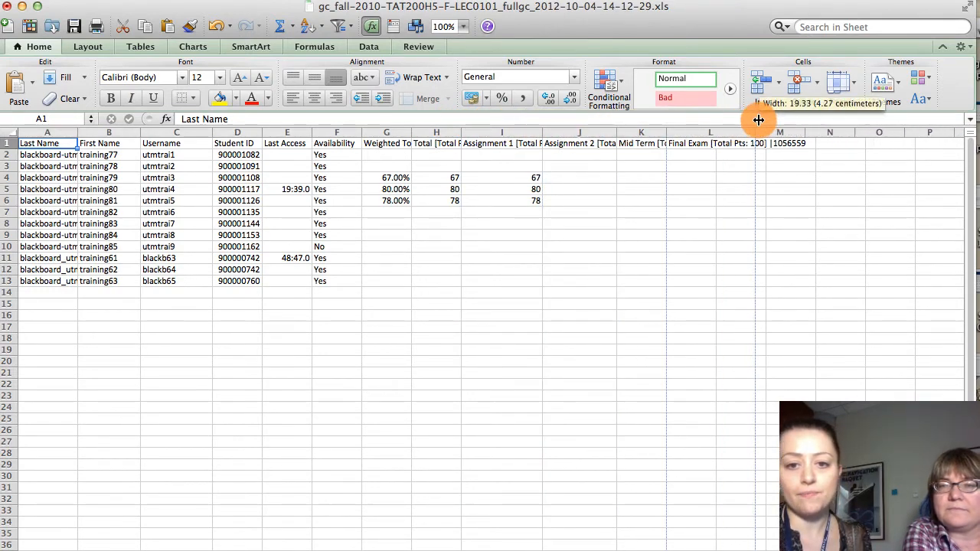
left_click_drag(667, 134, 697, 132)
left_click_drag(543, 133, 651, 125)
- Enter a grade of 100 in the Assignment 1 column for the students in rows 2, 3, 7, 8 and 9
left_click(617, 145)
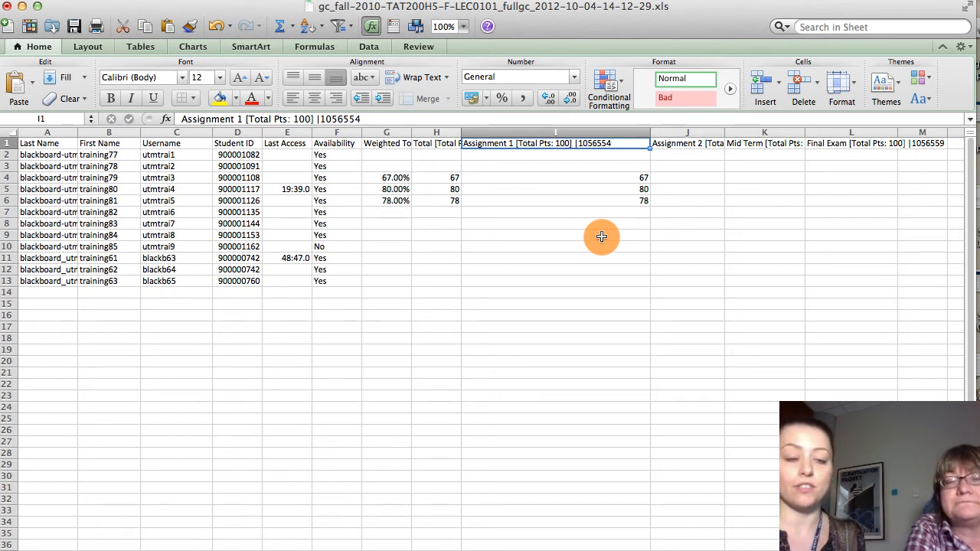
left_click(619, 157)
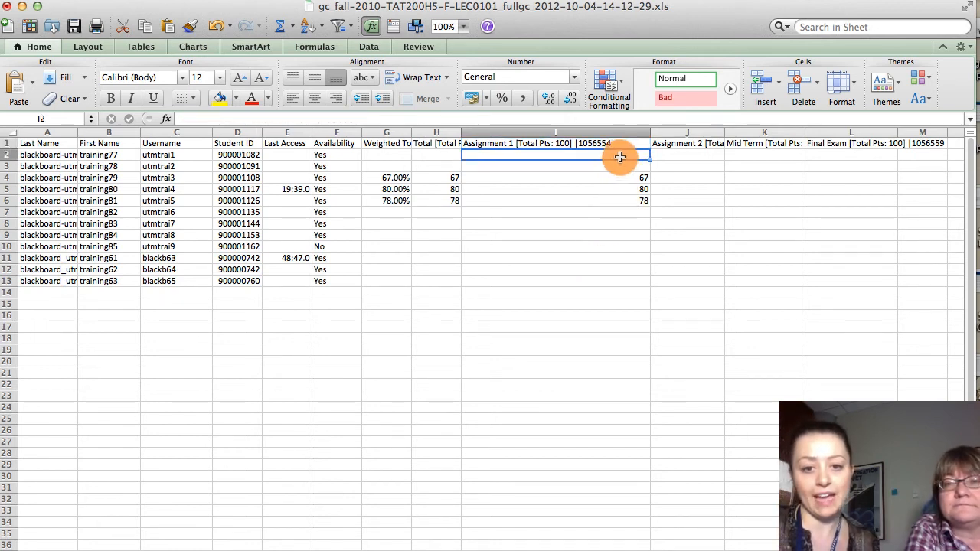
type("100")
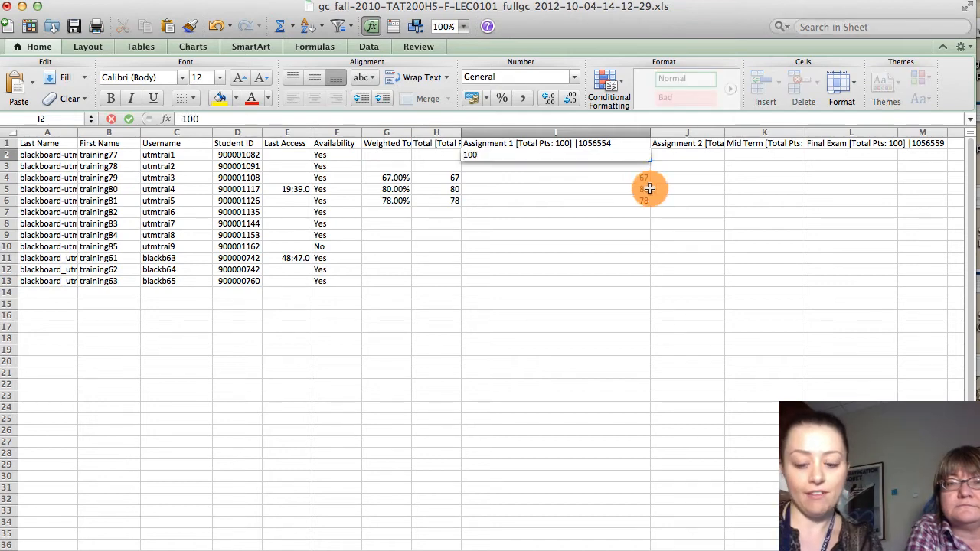
key("Return")
type("100")
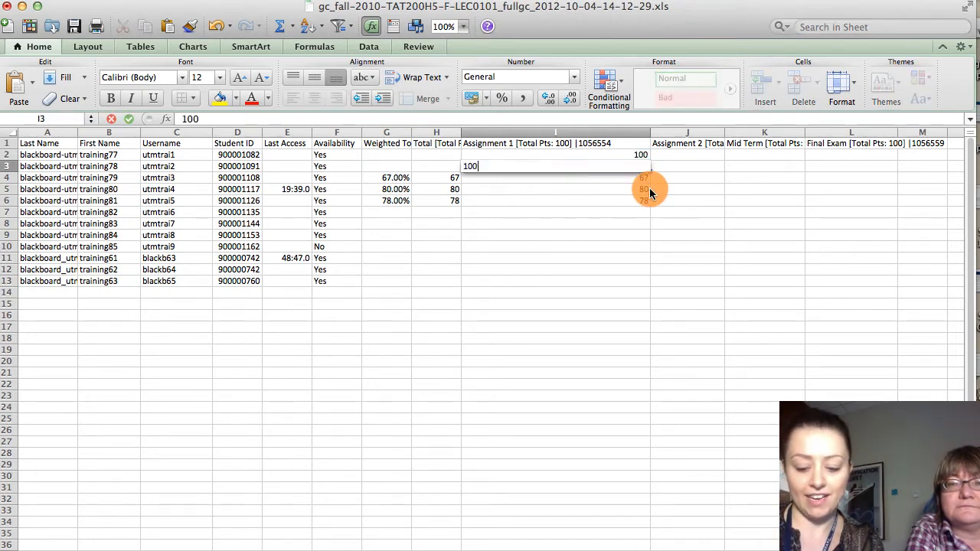
key("Return")
key("Down")
key("Down")
type("100")
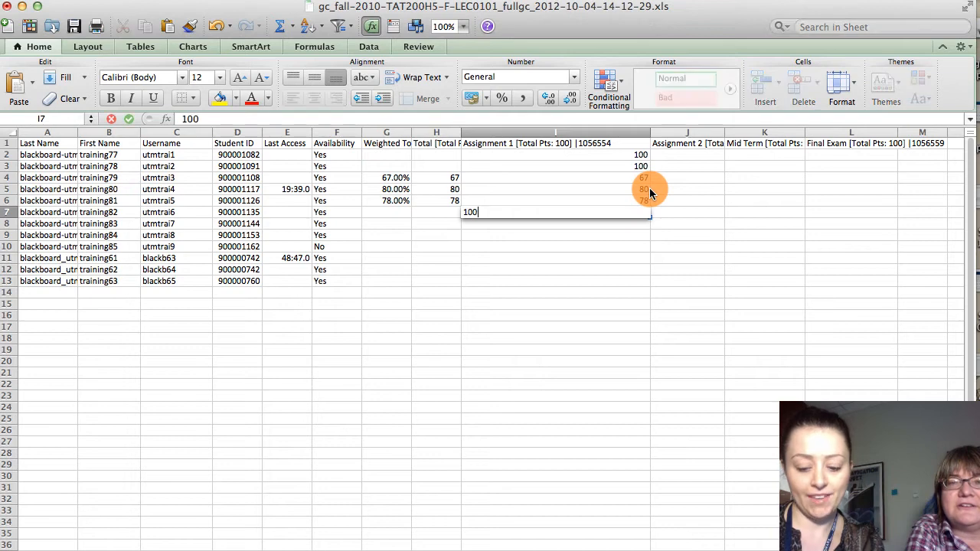
key("Return")
type("100")
key("Return")
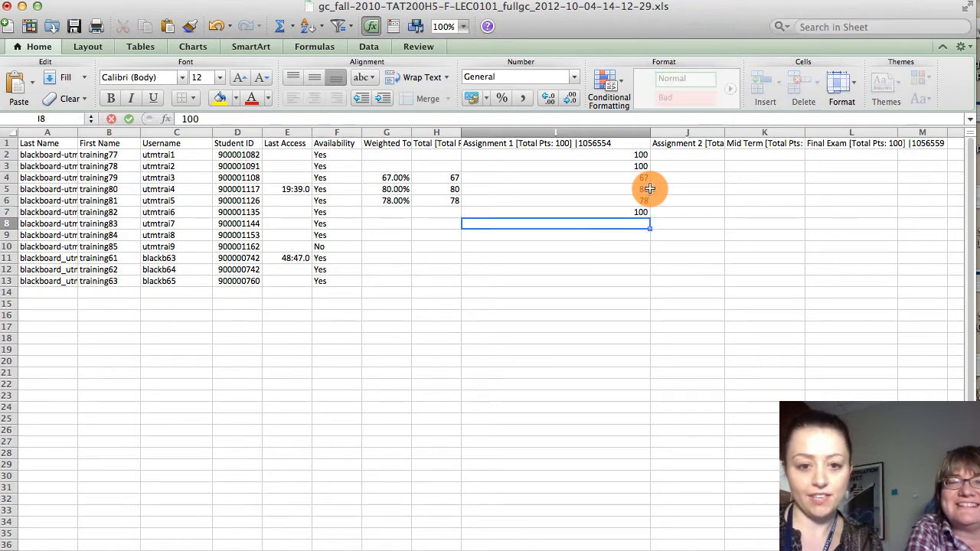
type("100")
key("Return")
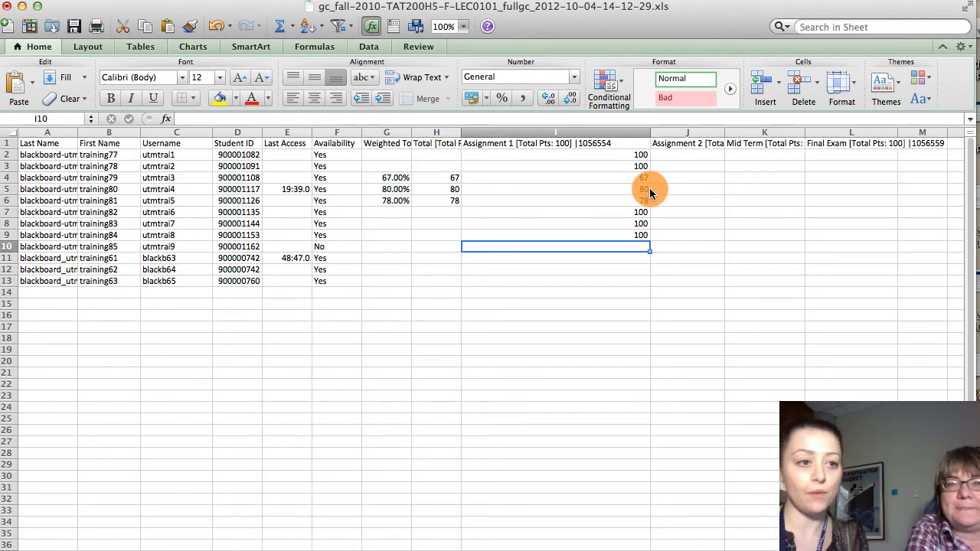
- Save the workbook in its current .xls format and accept the compatibility prompt
left_click(87, 0)
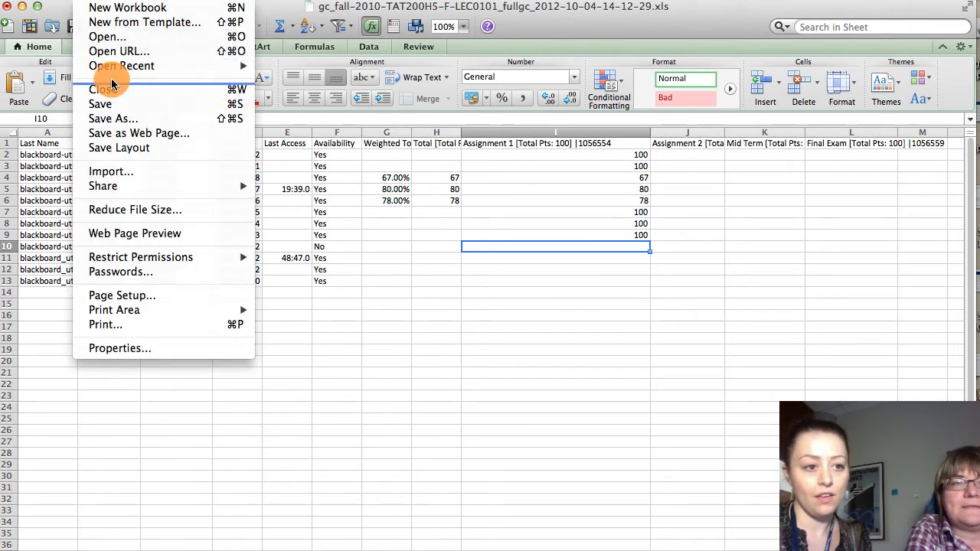
left_click(125, 103)
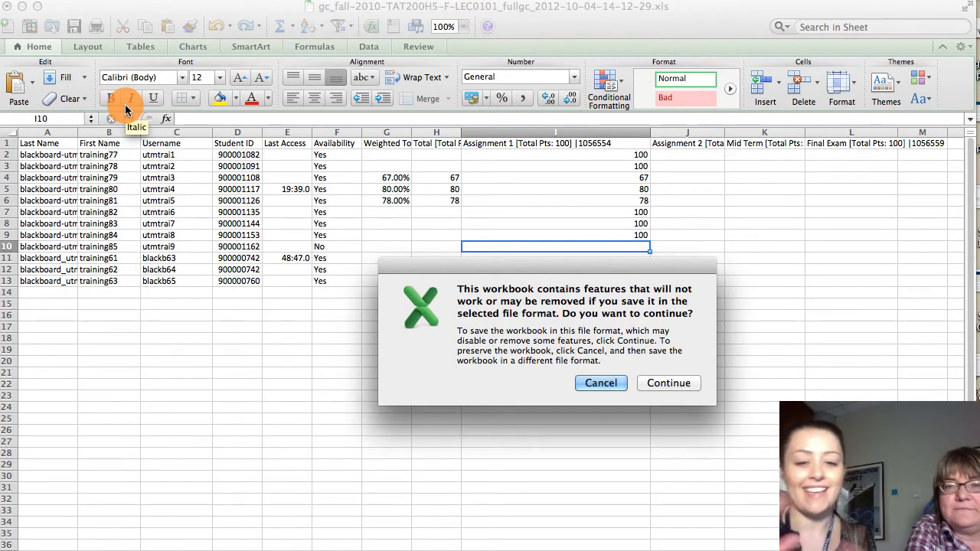
left_click(659, 384)
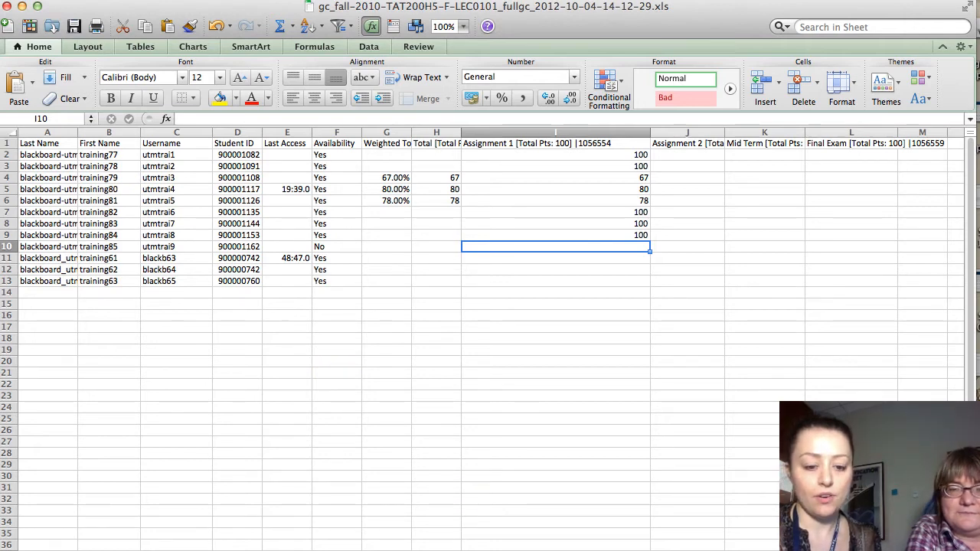
- Switch back to Blackboard in Firefox, close the Downloads window and open the Grade Center's offline grade upload form
key("super+Tab")
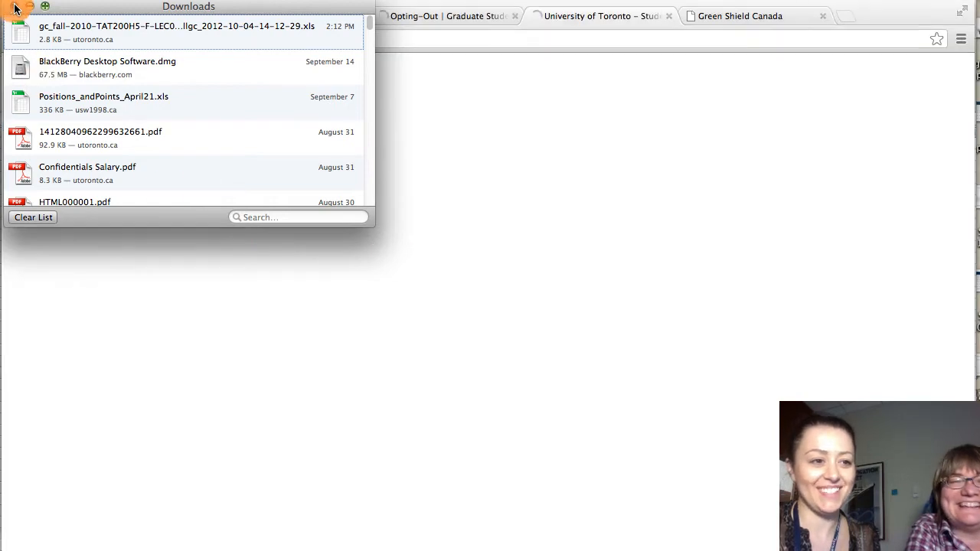
left_click(14, 7)
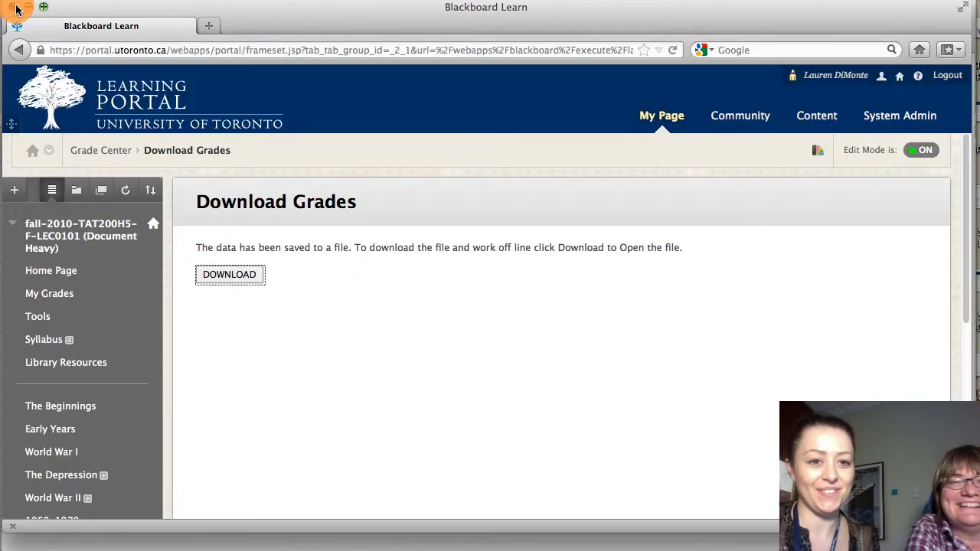
left_click(120, 150)
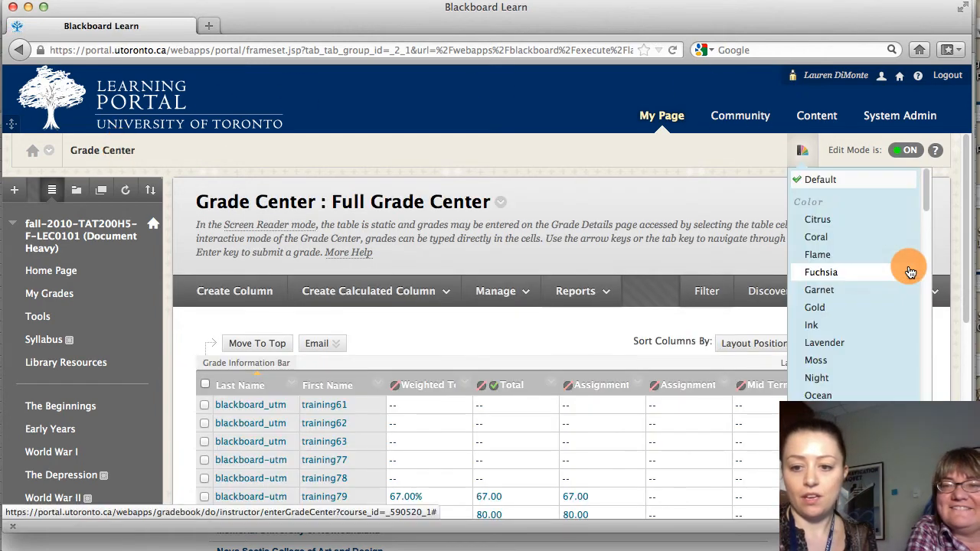
left_click(934, 293)
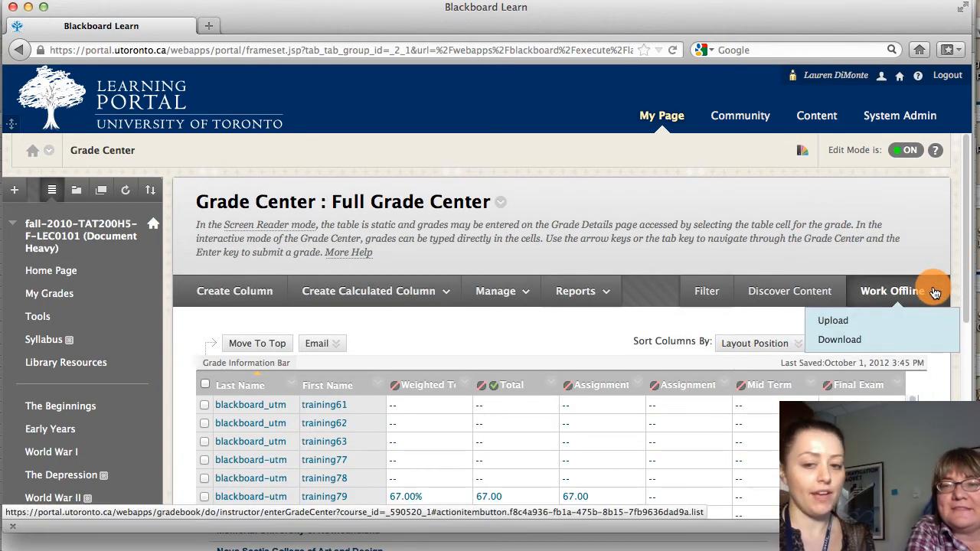
left_click(876, 321)
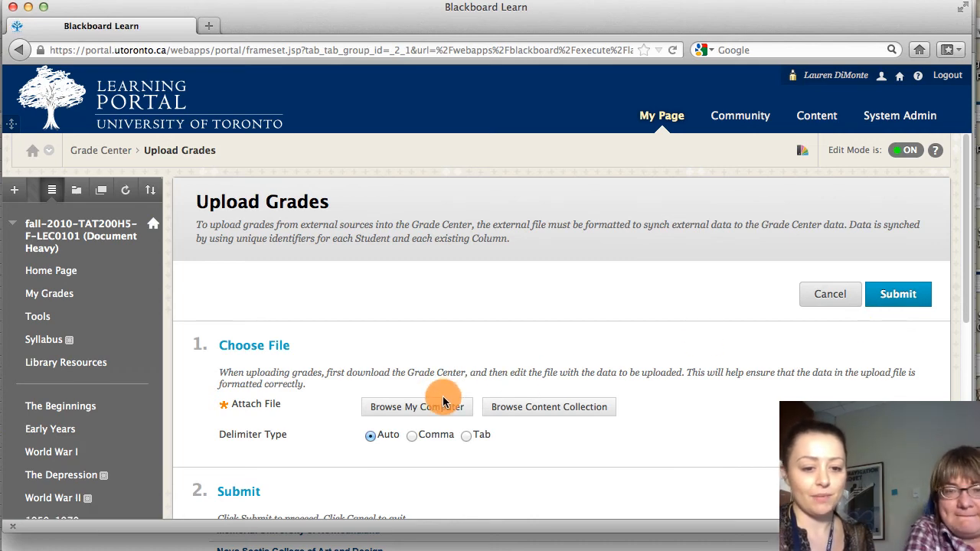
left_click(443, 404)
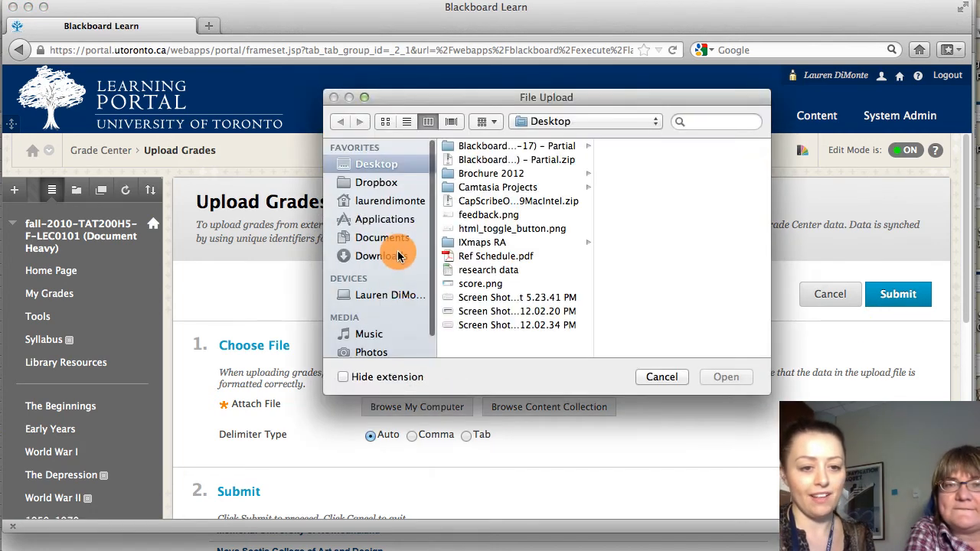
left_click(399, 257)
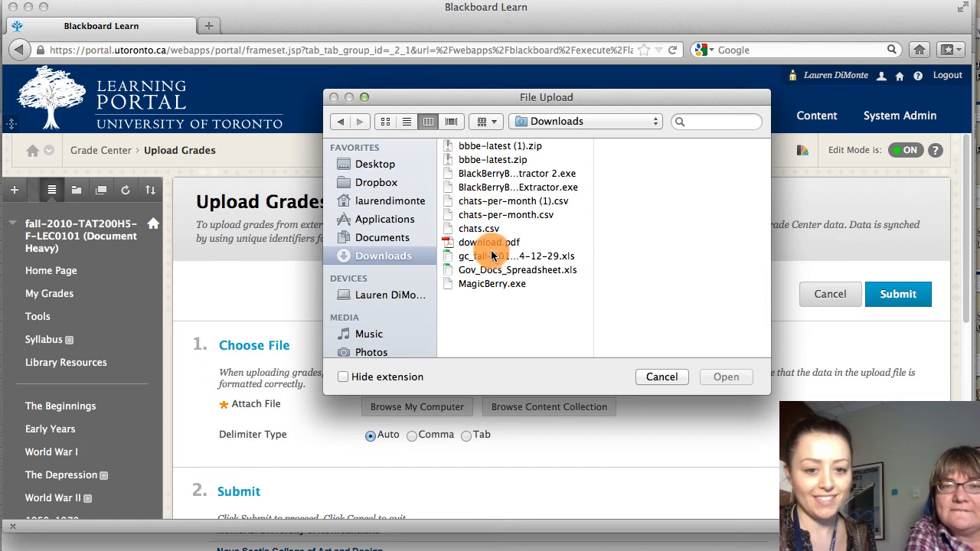
left_click(494, 257)
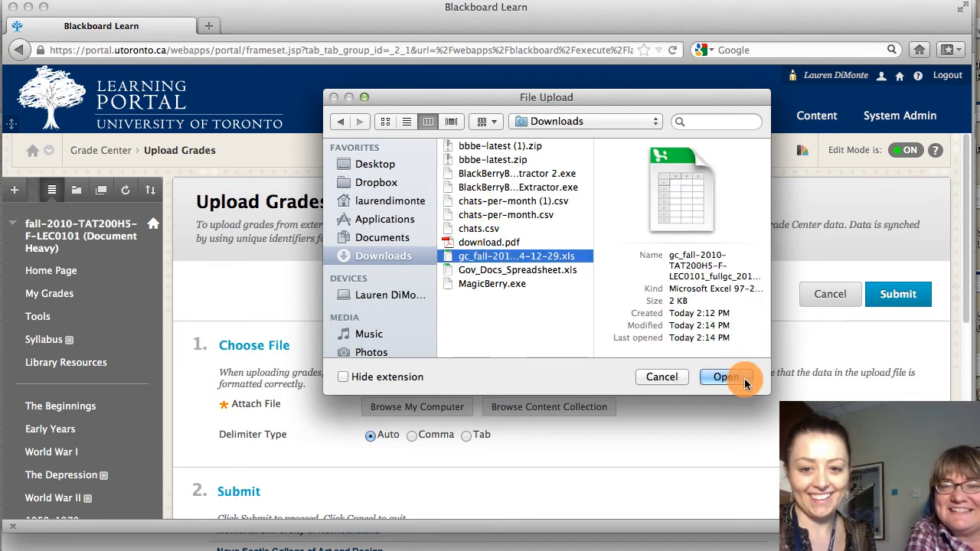
left_click(743, 378)
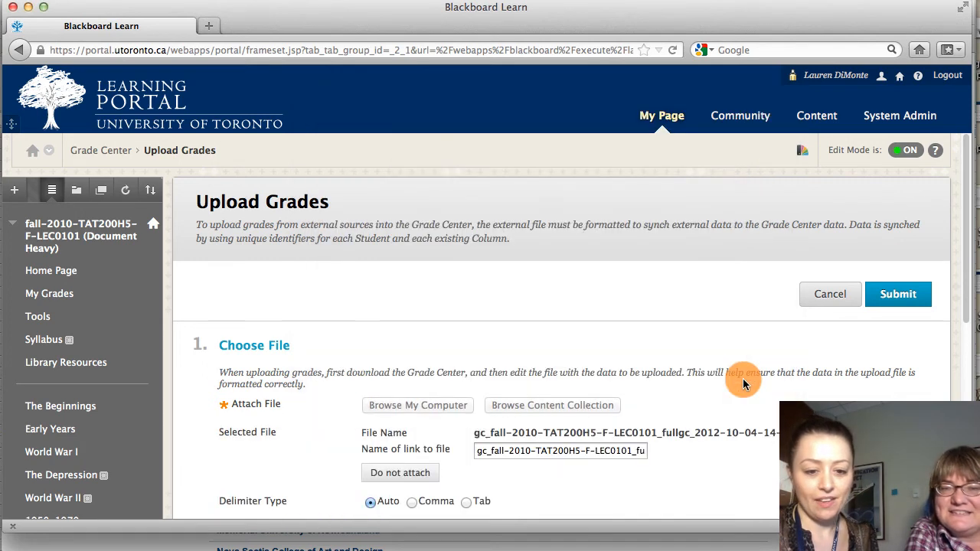
scroll(743, 378, "down", 5)
scroll(743, 378, "down", 1)
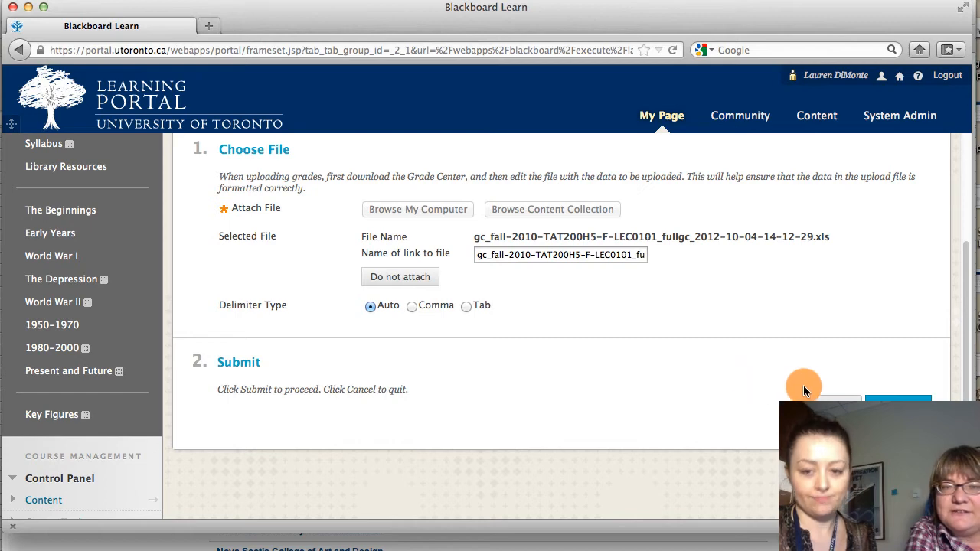
left_click(890, 407)
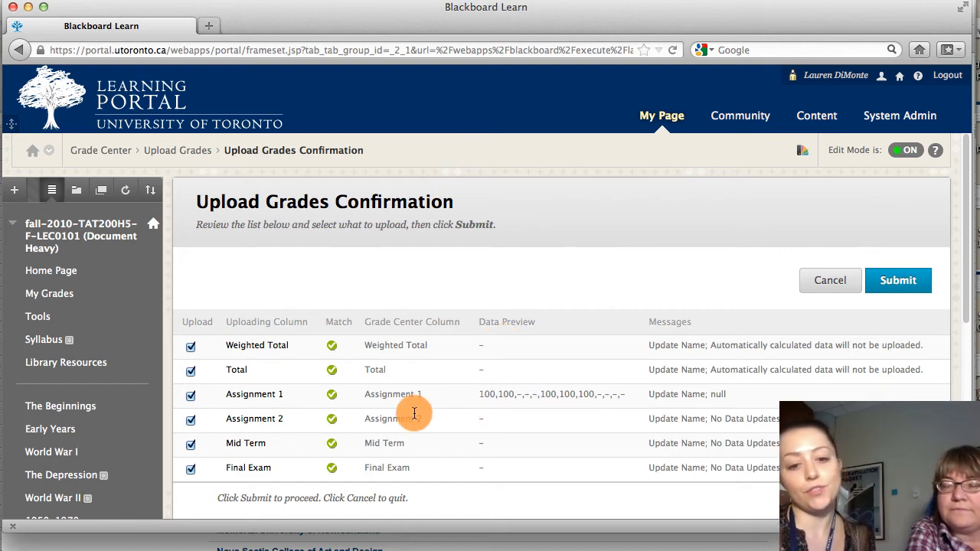
- Exclude the Total and Weighted Total columns from the upload and submit the remaining grade columns to the Grade Center
left_click(191, 372)
left_click(191, 347)
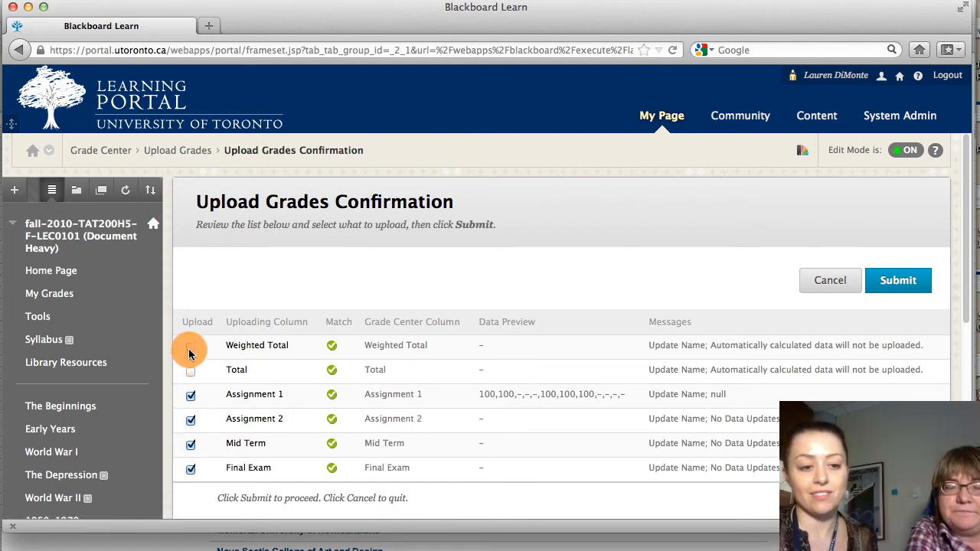
scroll(518, 404, "down", 3)
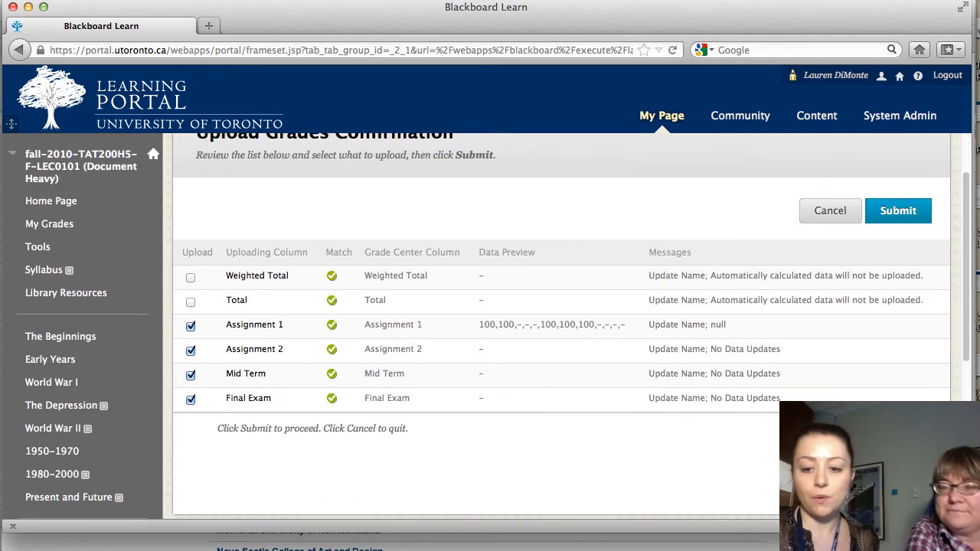
left_click(898, 462)
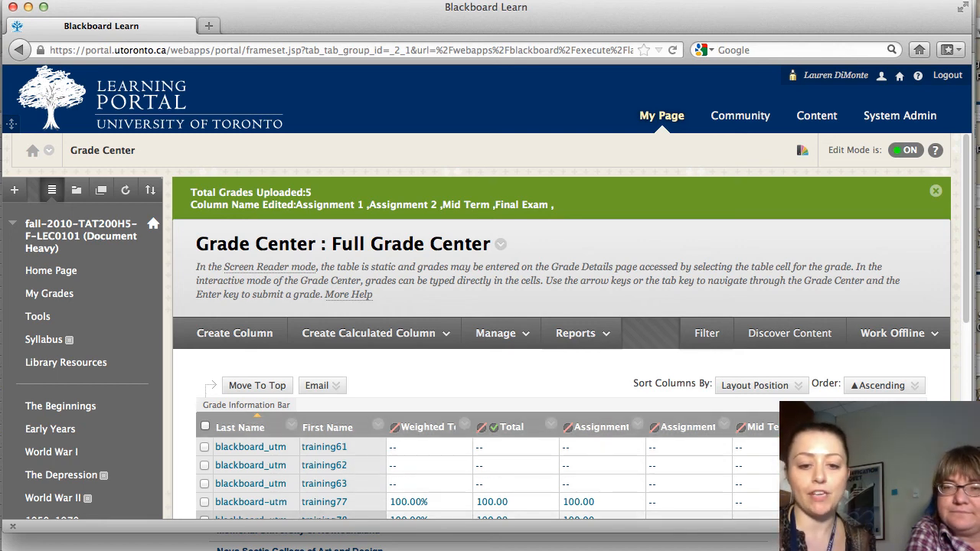
scroll(536, 345, "down", 4)
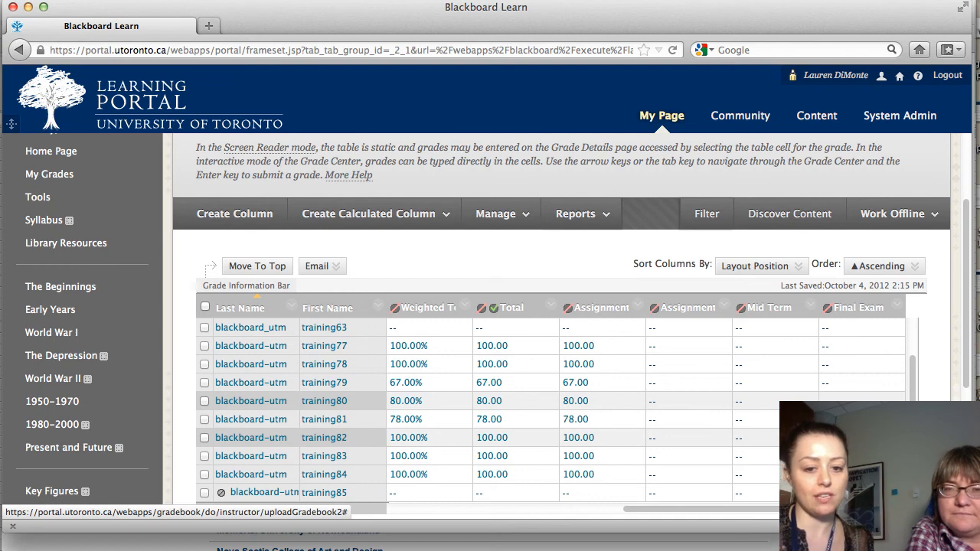